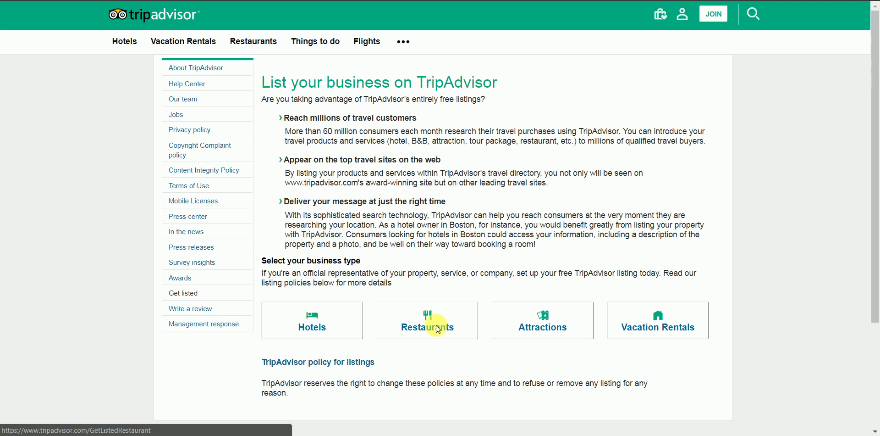
# Open the restaurant listing form, enter the contact's name and e-mail, and choose role Owner.
pyautogui.click(437, 327)
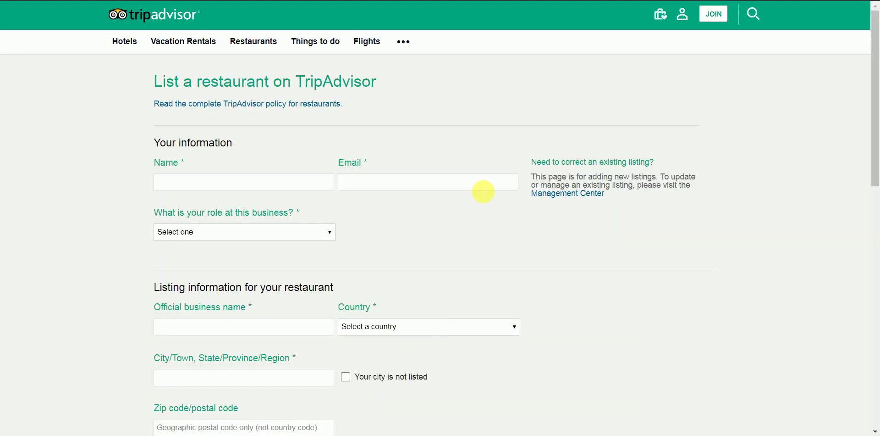
pyautogui.scroll(-4, 483, 191)
pyautogui.scroll(3, 482, 191)
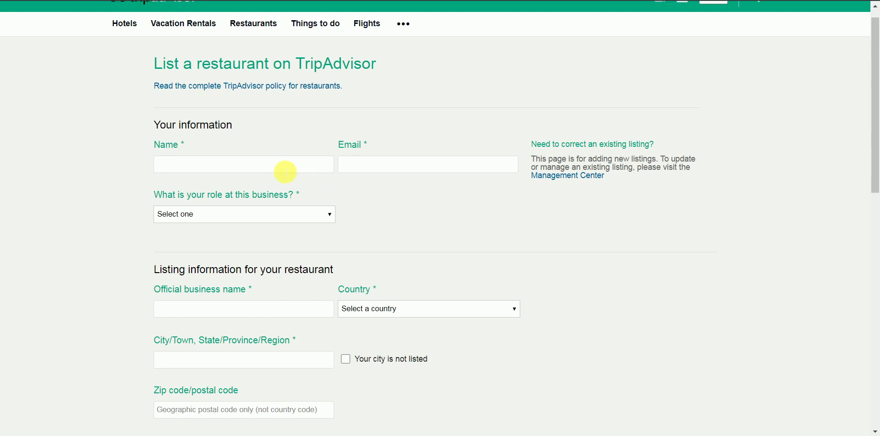
pyautogui.click(279, 172)
pyautogui.press('Tab')
pyautogui.press('Tab')
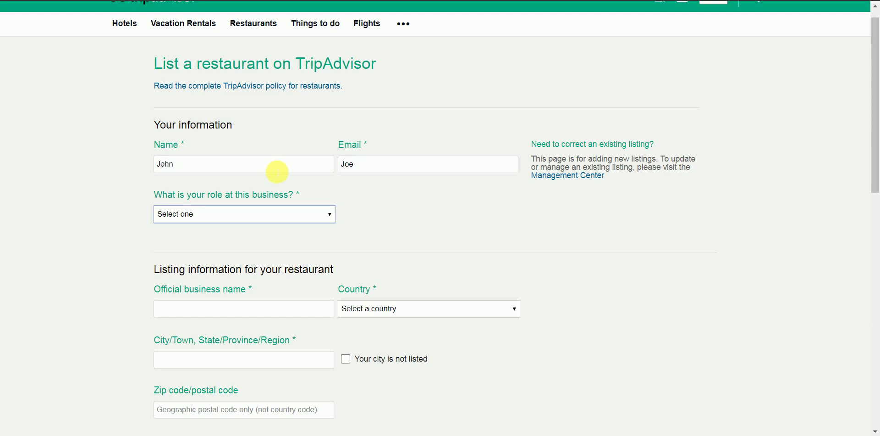
pyautogui.click(263, 213)
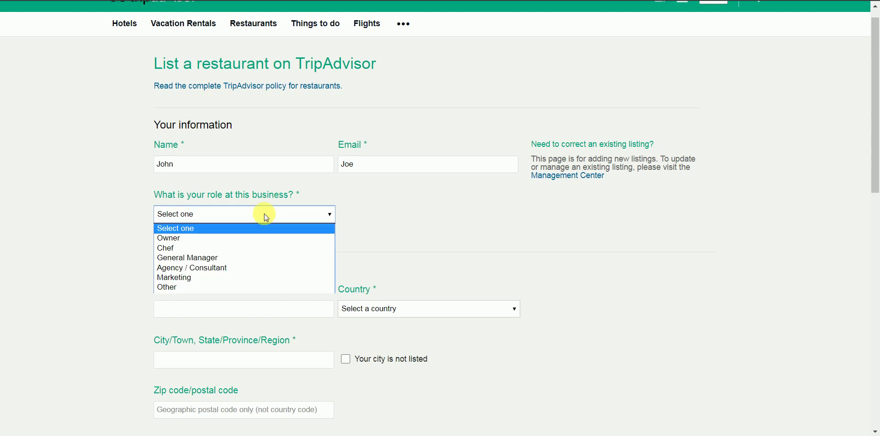
pyautogui.click(263, 237)
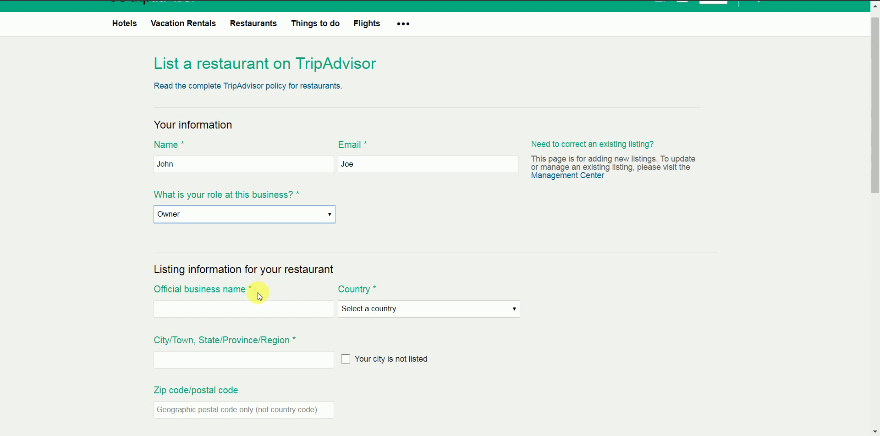
# Enter business name 'John Joe's Pizza Palace' and select United States as the country.
pyautogui.click(255, 308)
pyautogui.write('J')
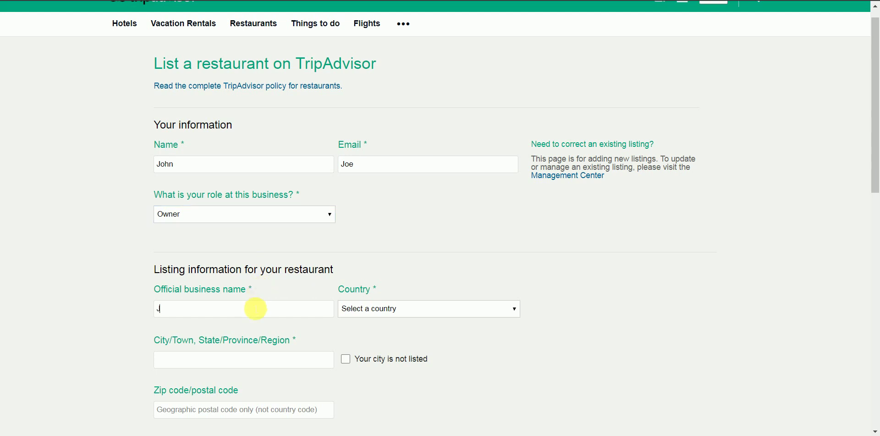
pyautogui.write("ohn Joe's Pizza Palace")
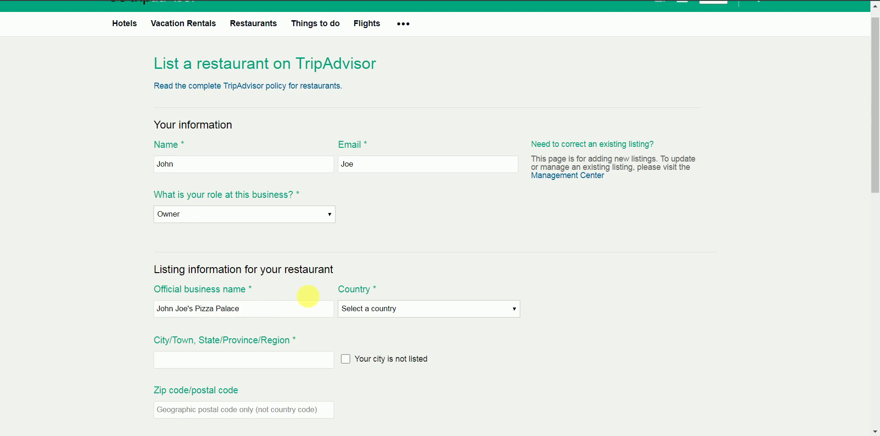
pyautogui.click(360, 315)
pyautogui.press('y')
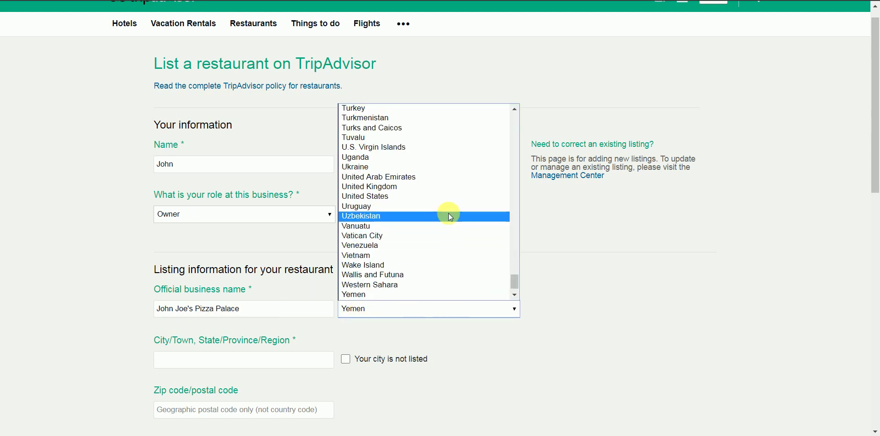
pyautogui.click(503, 197)
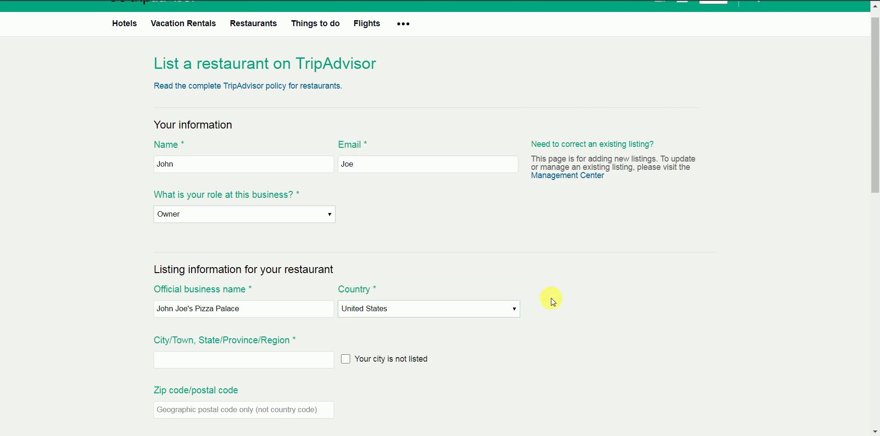
pyautogui.scroll(-5, 551, 298)
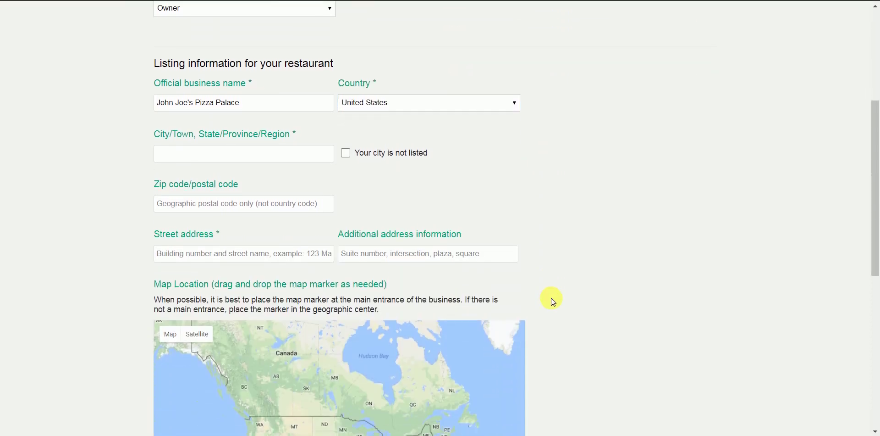
# Set the city to Chicago, Illinois, United States from the suggestions.
pyautogui.click(303, 155)
pyautogui.write('Chicago')
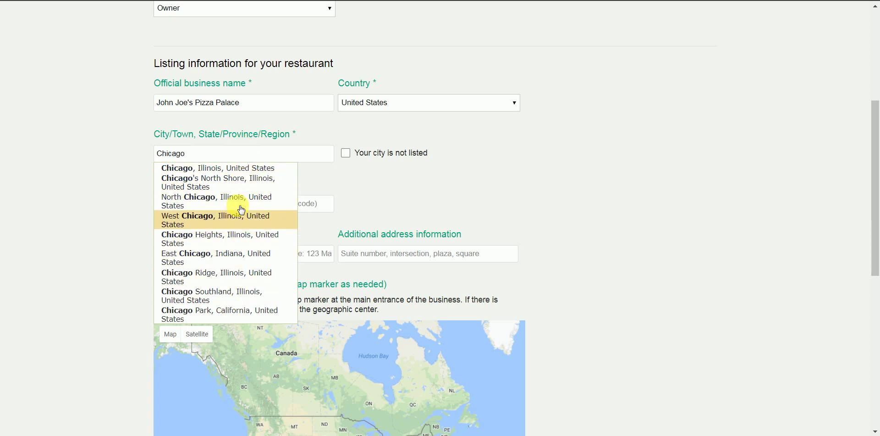
pyautogui.click(257, 168)
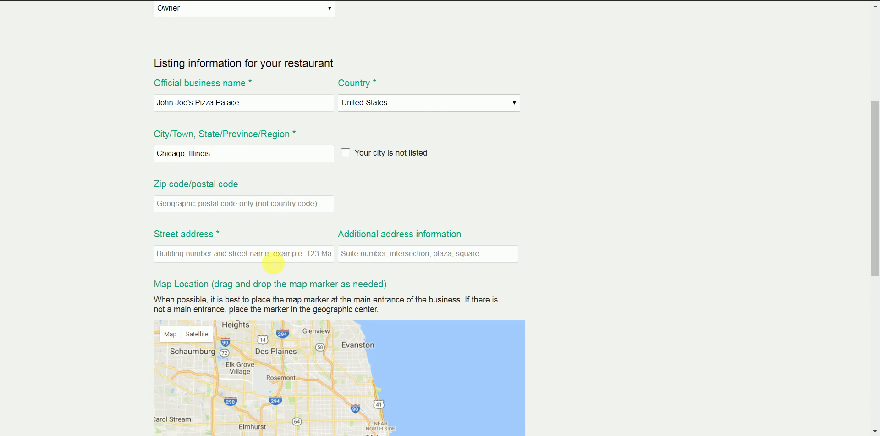
pyautogui.click(276, 255)
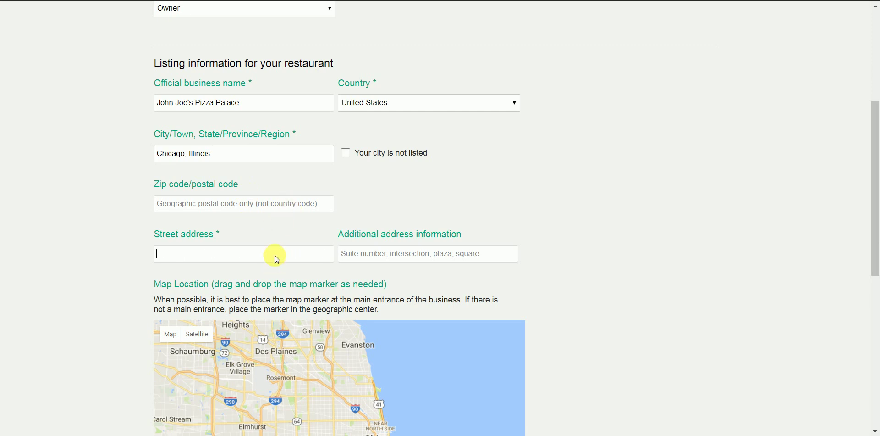
pyautogui.scroll(-6, 543, 280)
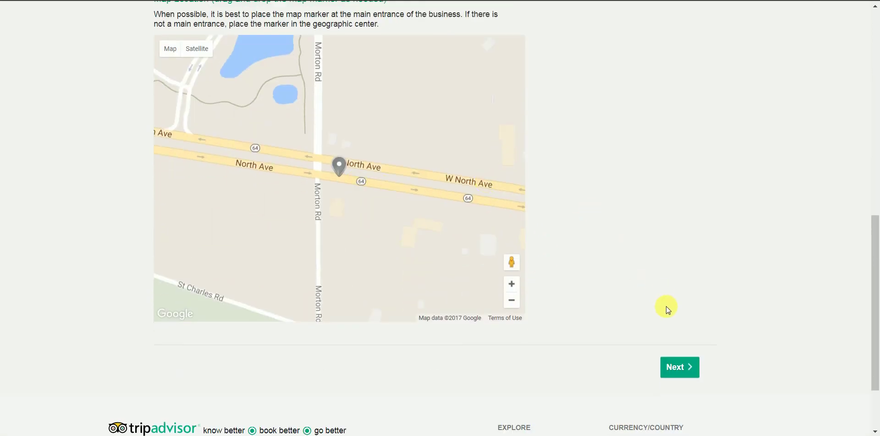
pyautogui.scroll(-1, 667, 307)
pyautogui.scroll(2, 667, 308)
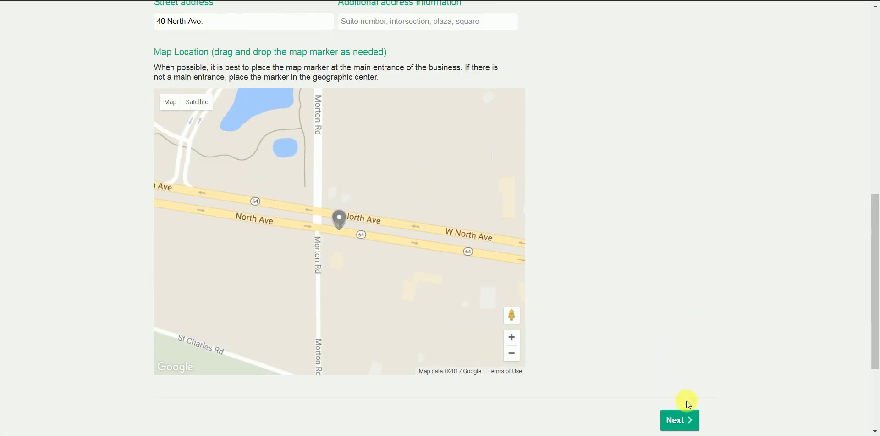
pyautogui.click(687, 430)
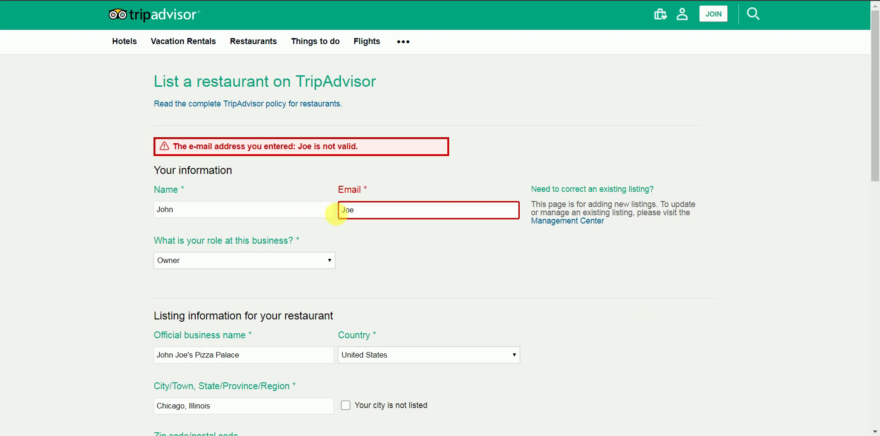
# Add the contact's surname, replace the e-mail with a valid address, and resubmit the page.
pyautogui.click(297, 215)
pyautogui.write('Joe')
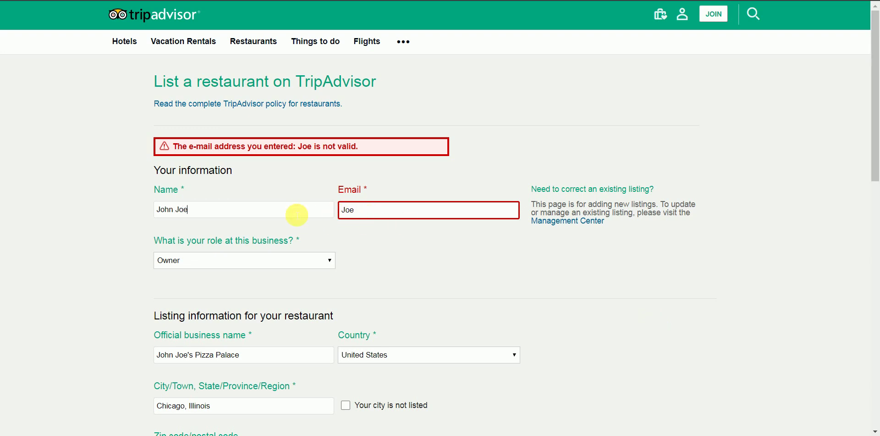
pyautogui.press('Tab')
pyautogui.press('BackSpace')
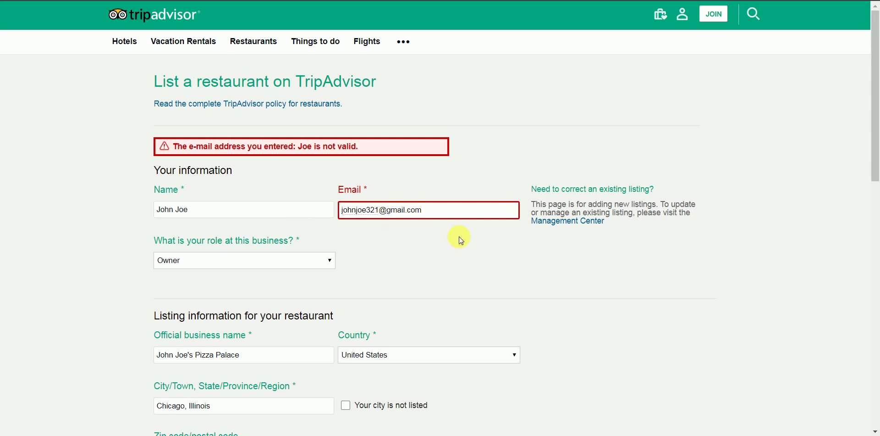
pyautogui.scroll(-15, 462, 238)
pyautogui.click(681, 277)
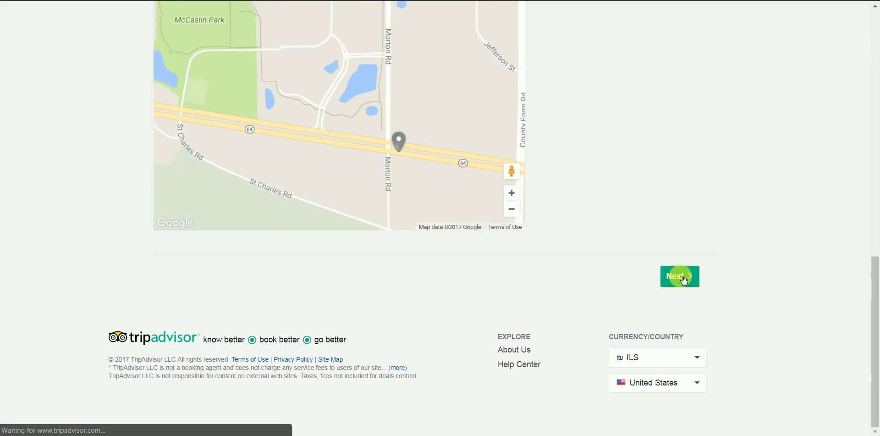
# Enter the restaurant's phone number and customer e-mail address.
pyautogui.scroll(-2, 325, 136)
pyautogui.scroll(-6, 325, 136)
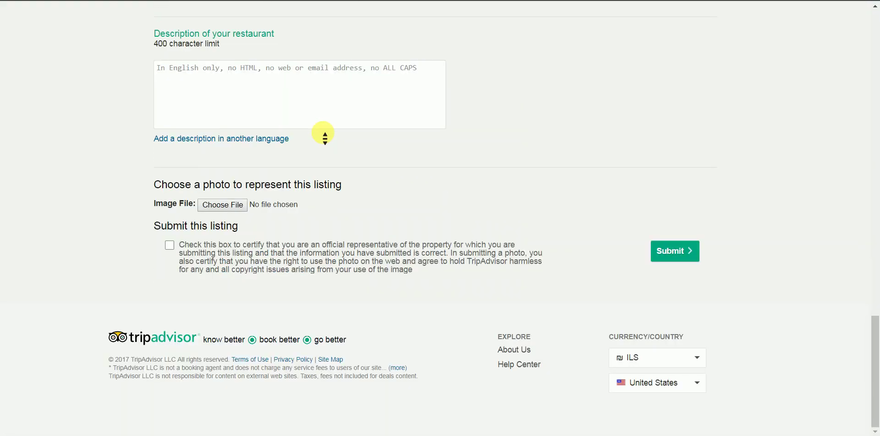
pyautogui.moveTo(875, 353); pyautogui.dragTo(859, 264)
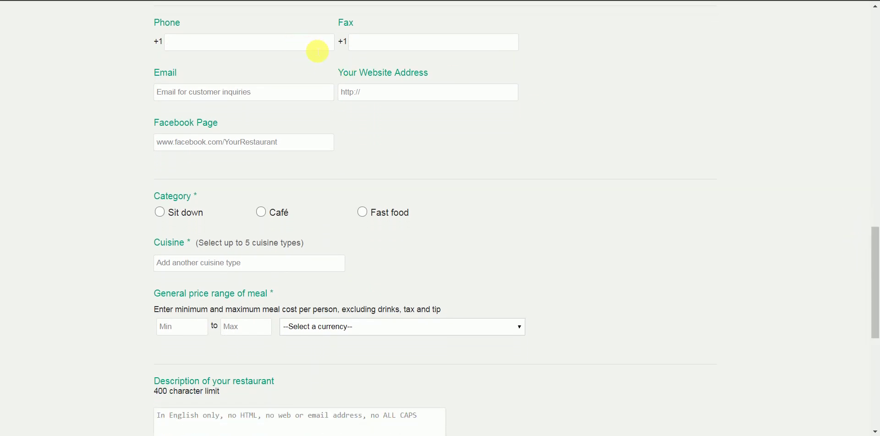
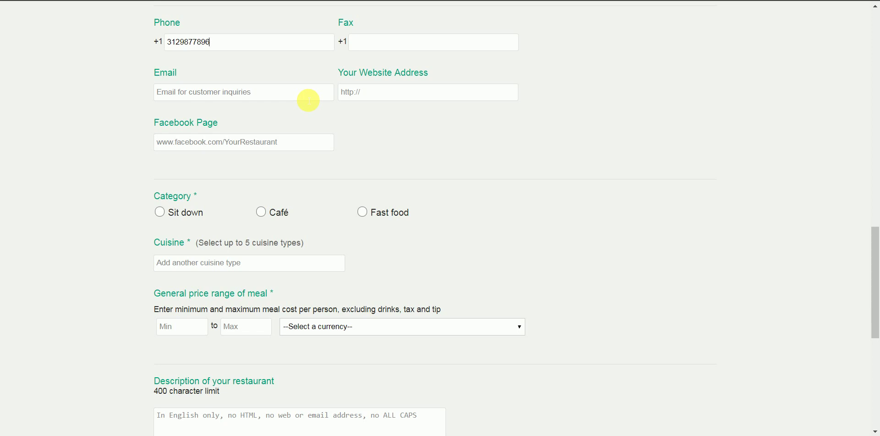
pyautogui.click(307, 99)
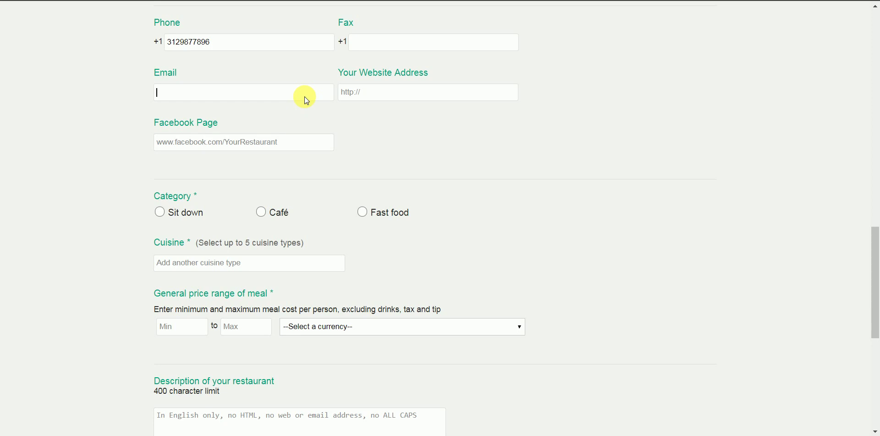
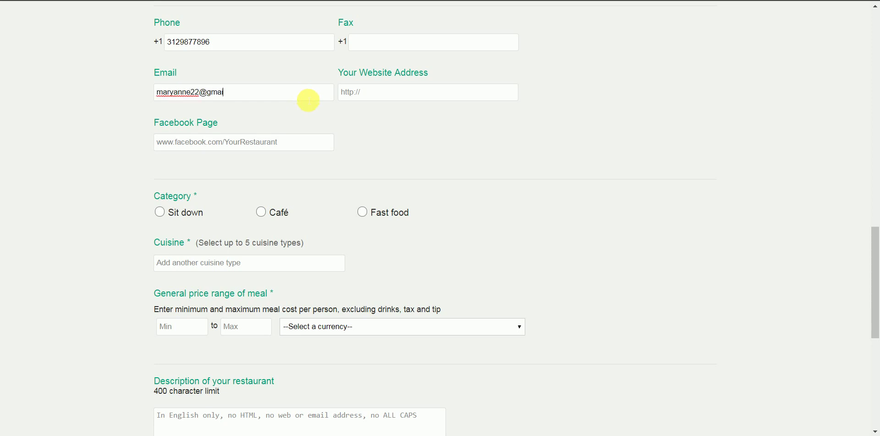
pyautogui.press('Tab')
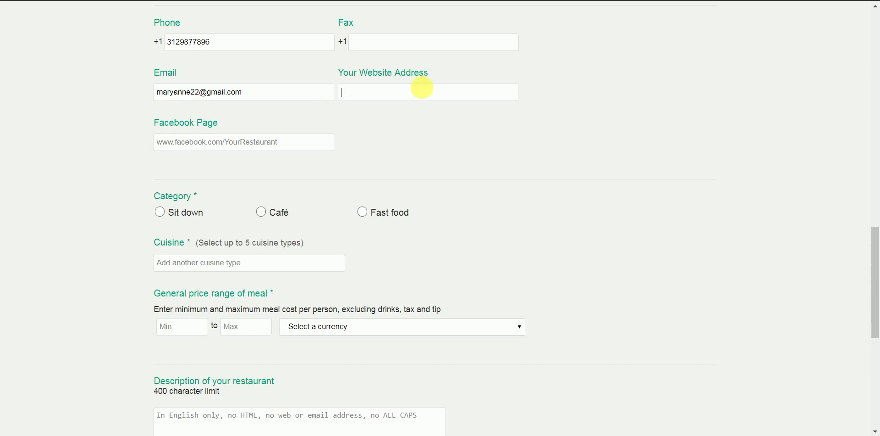
pyautogui.click(422, 98)
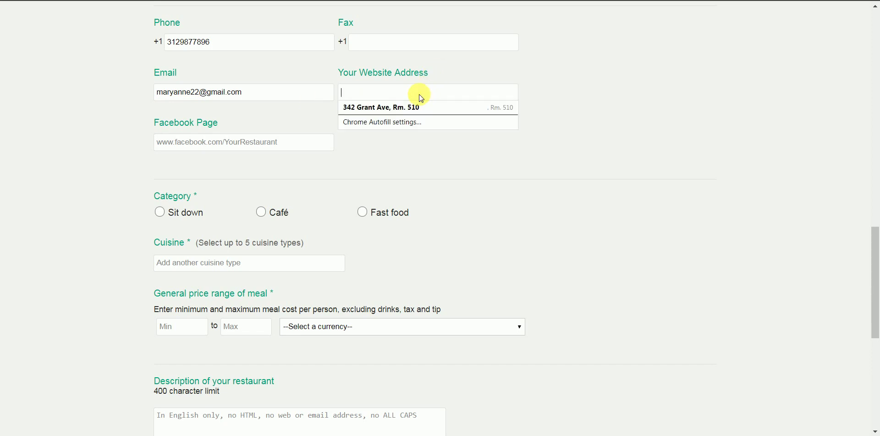
pyautogui.click(604, 100)
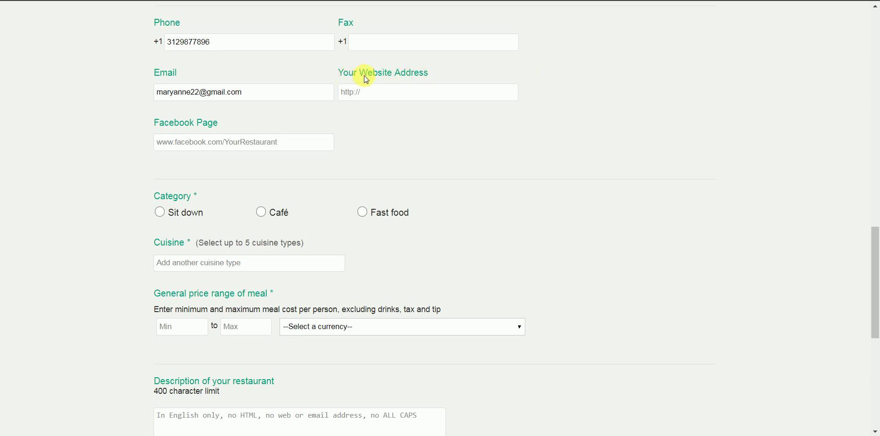
pyautogui.click(374, 95)
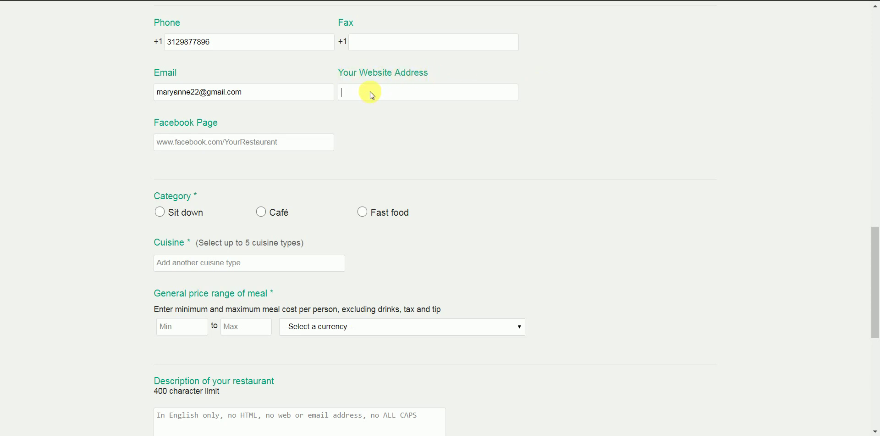
pyautogui.write('http://johnjoepizzapalace.com')
pyautogui.press('Tab')
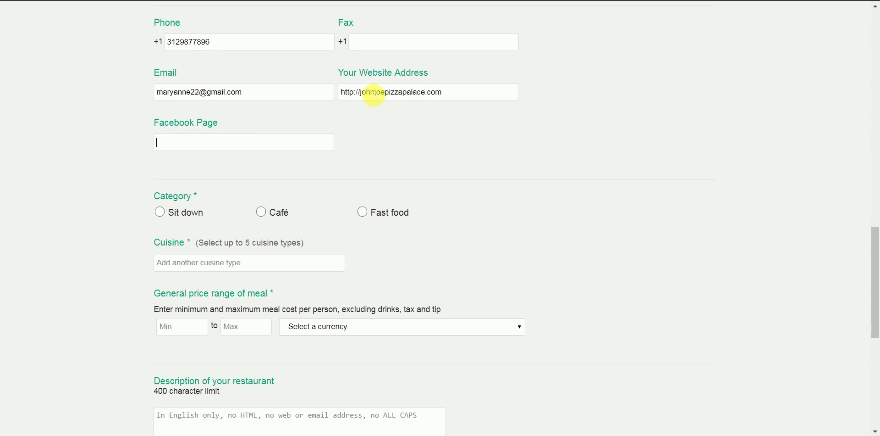
pyautogui.write('facebook')
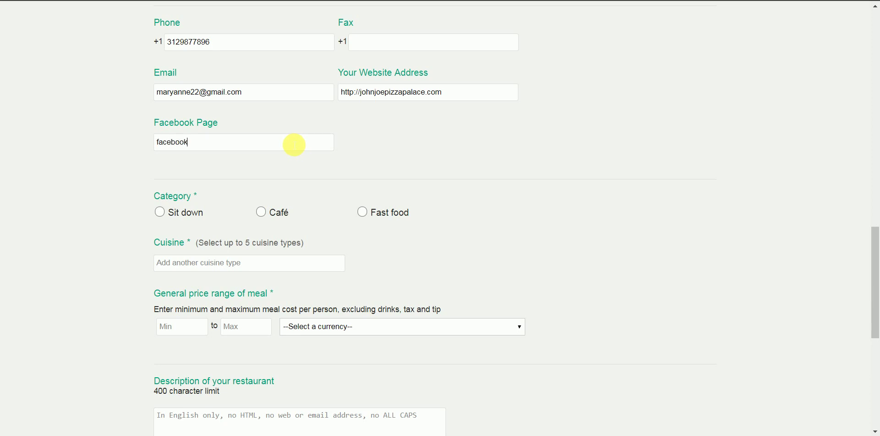
pyautogui.write('.com/johnjoepizzapalace')
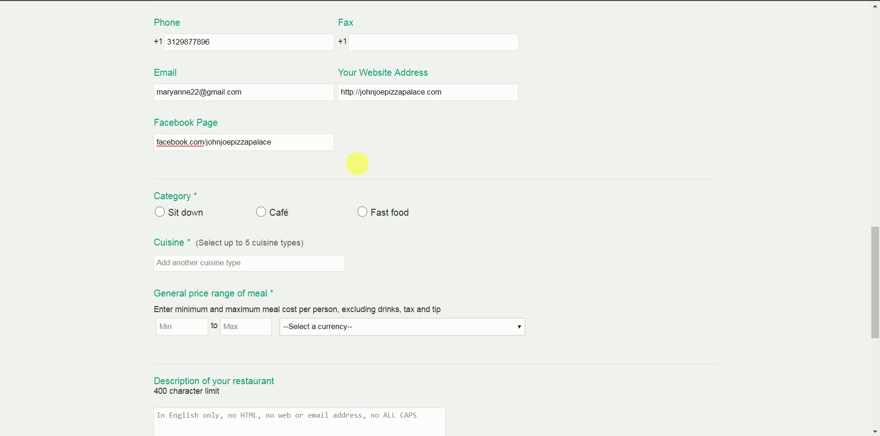
pyautogui.click(380, 162)
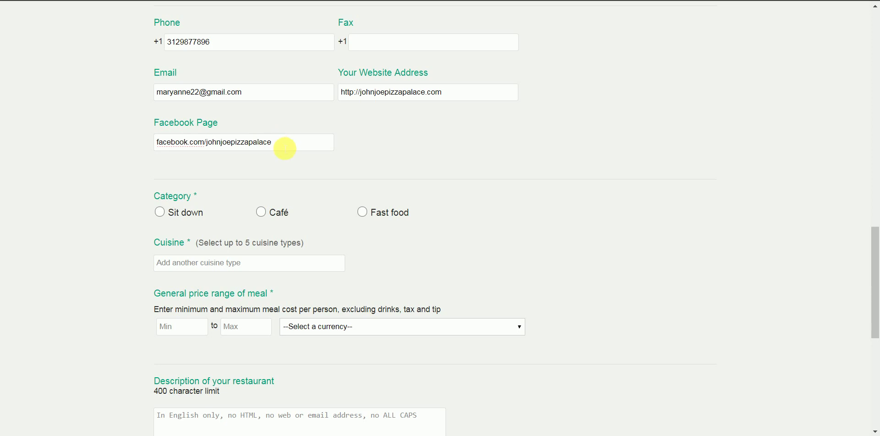
# Choose the Fast food category radio button and add Pizza and Italian from the cuisine suggestions.
pyautogui.middleClick(289, 148)
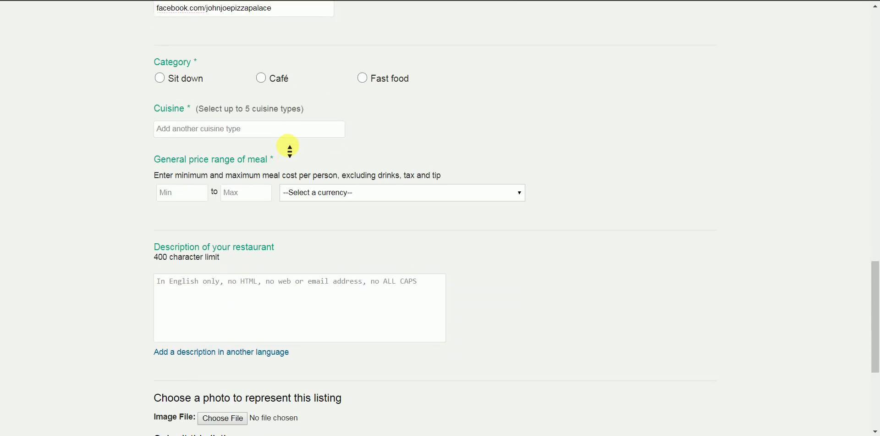
pyautogui.middleClick(289, 145)
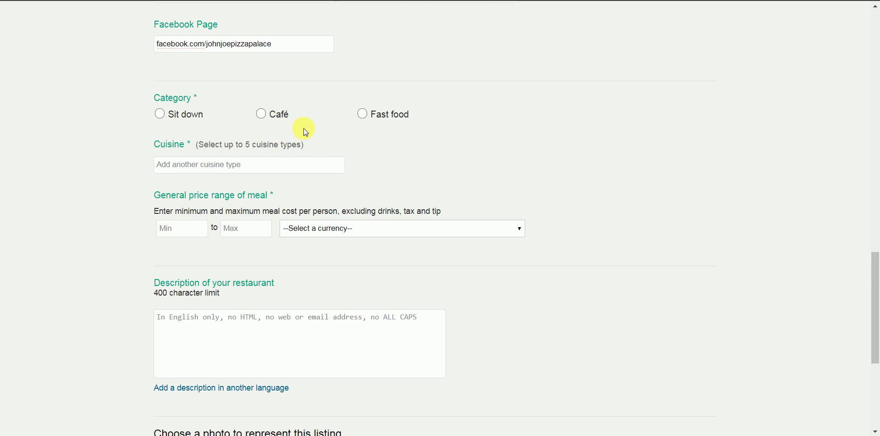
pyautogui.click(364, 116)
pyautogui.click(260, 167)
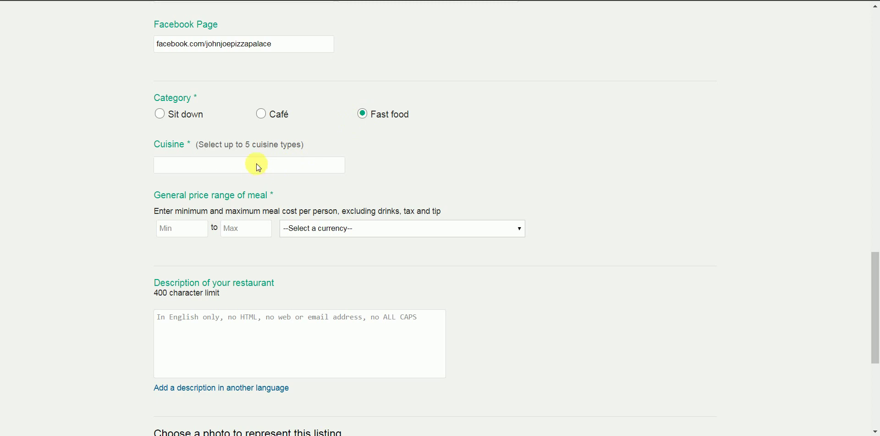
pyautogui.write('pizza')
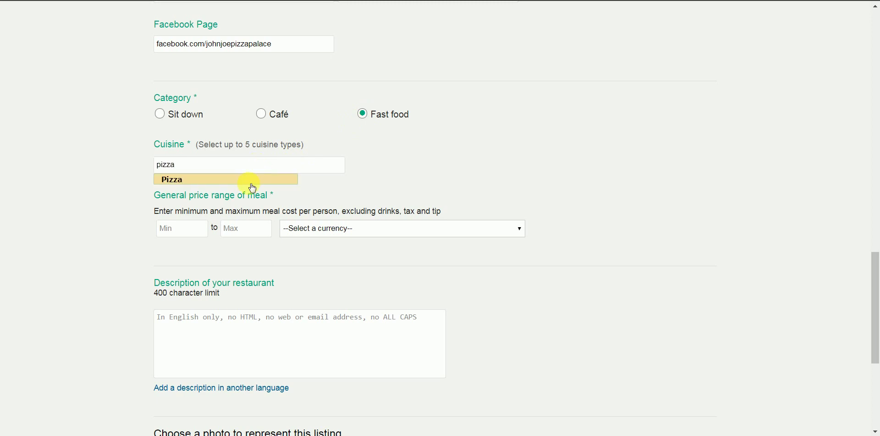
pyautogui.click(254, 184)
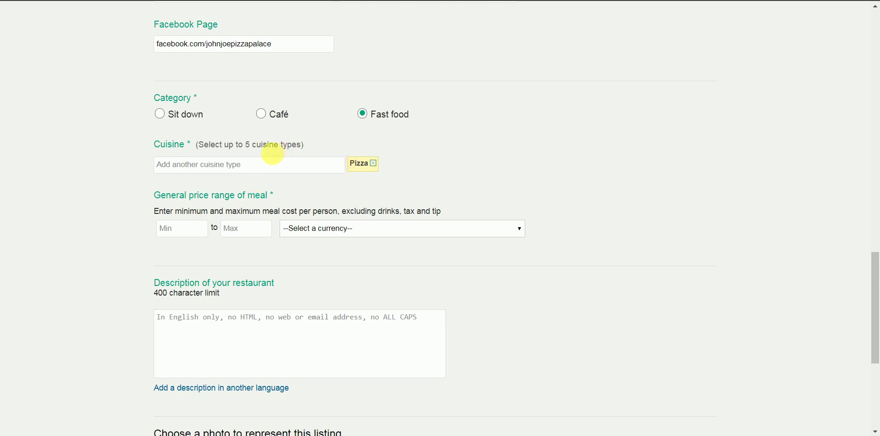
pyautogui.write('italian')
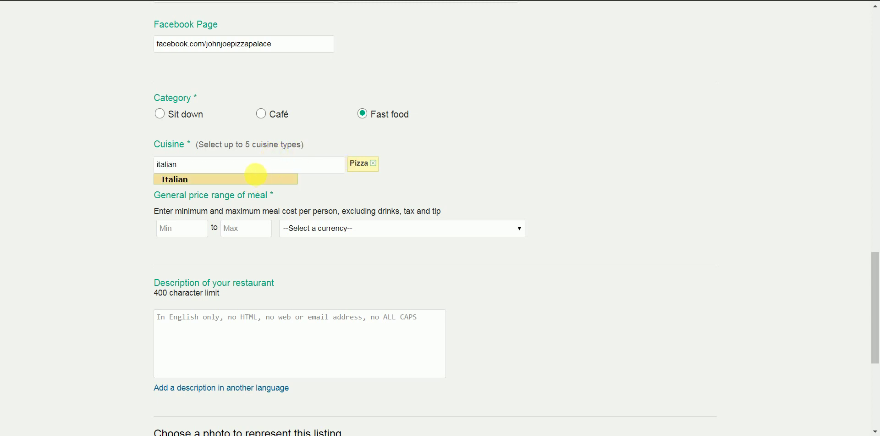
pyautogui.click(252, 179)
pyautogui.scroll(1, 256, 185)
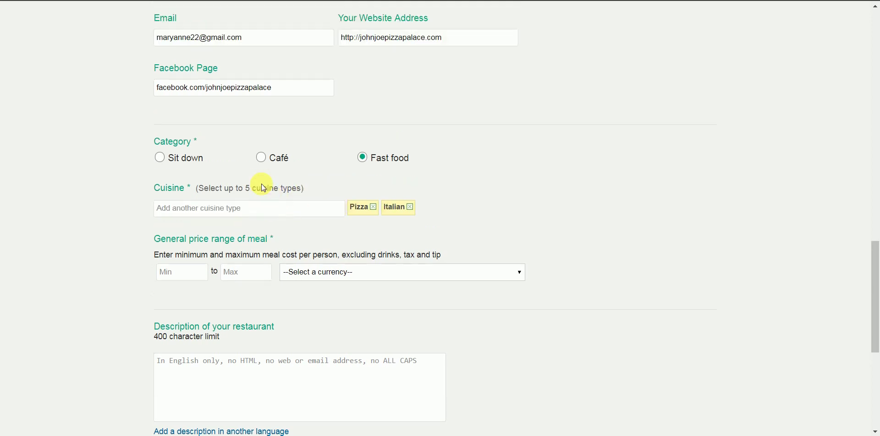
pyautogui.scroll(-3, 264, 187)
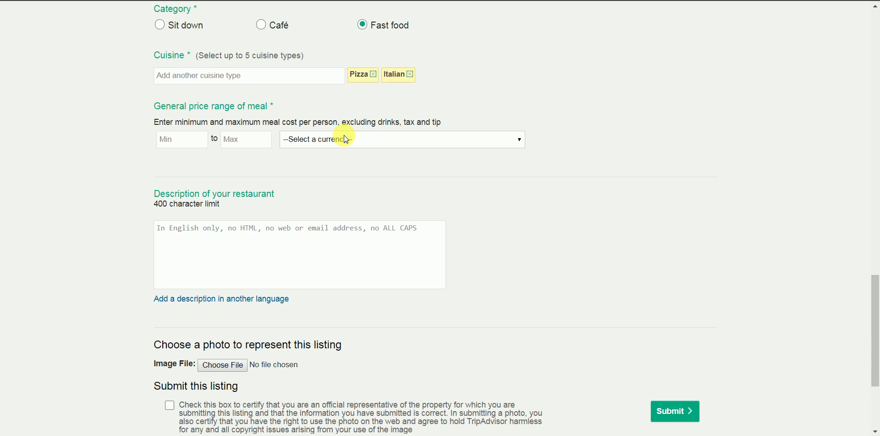
# Enter a meal price range of 3.25 to 10.99 with currency USD U.S. Dollars.
pyautogui.click(188, 138)
pyautogui.write('3.25')
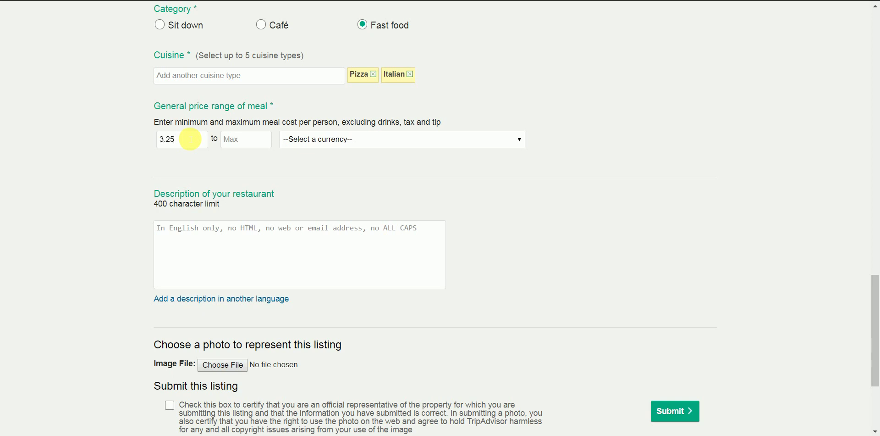
pyautogui.press('Tab')
pyautogui.write('10.99')
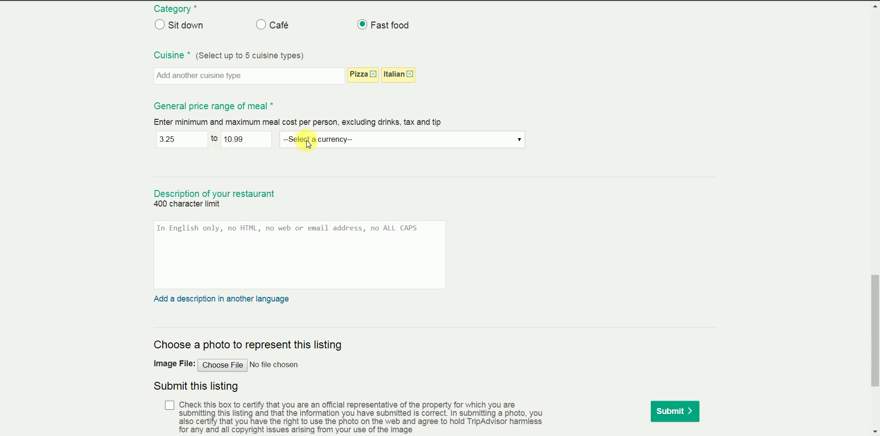
pyautogui.click(308, 144)
pyautogui.click(309, 163)
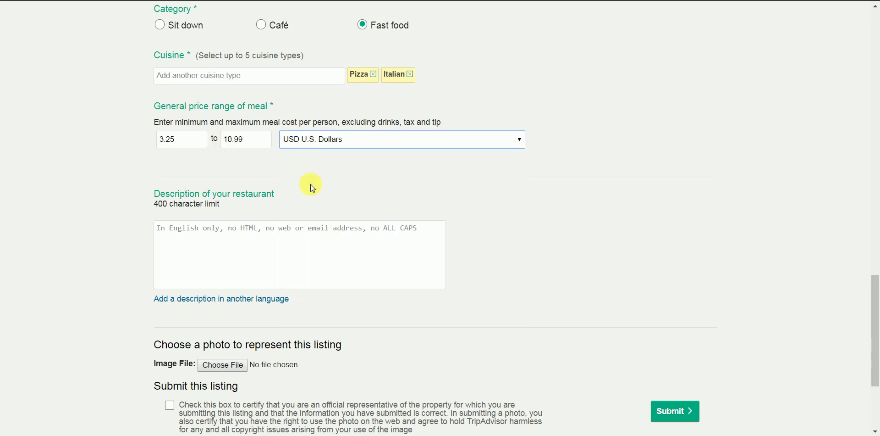
pyautogui.click(321, 233)
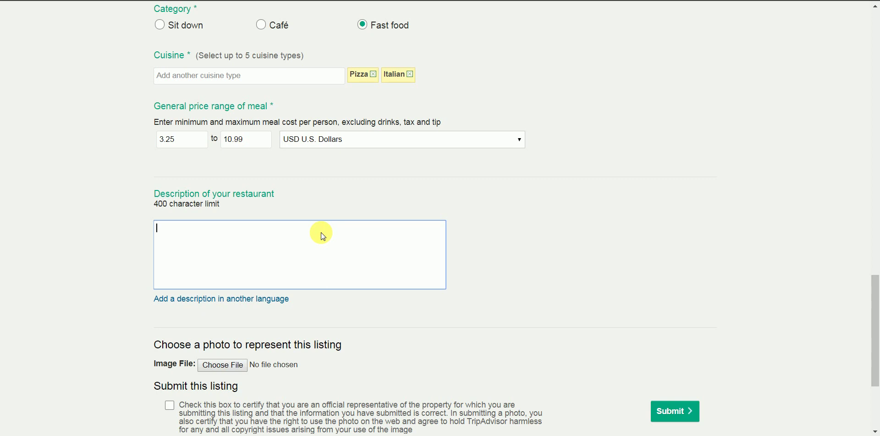
# Type a description about unlimited pizza toppings, Italian food alternatives and Chicago's best pizza.
pyautogui.write('John JOe Piz')
pyautogui.press('BackSpace')
pyautogui.press('BackSpace')
pyautogui.press('BackSpace')
pyautogui.press('BackSpace')
pyautogui.press('BackSpace')
pyautogui.press('BackSpace')
pyautogui.write('oe Pizza Palace h')
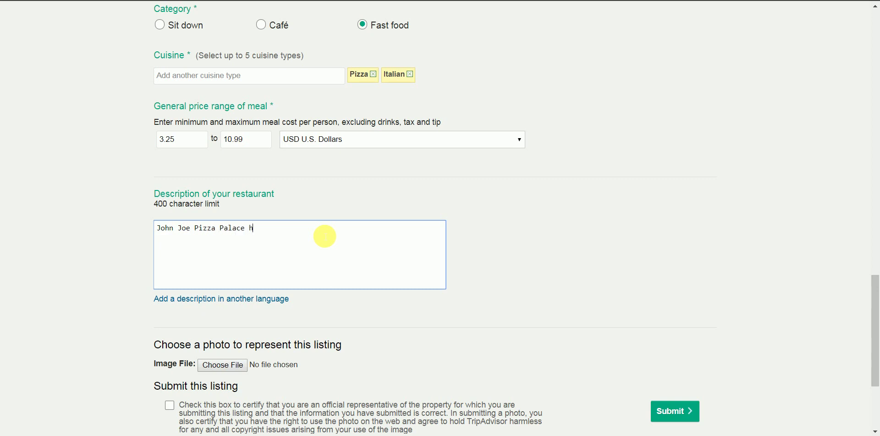
pyautogui.write('as an unlimited array of dif')
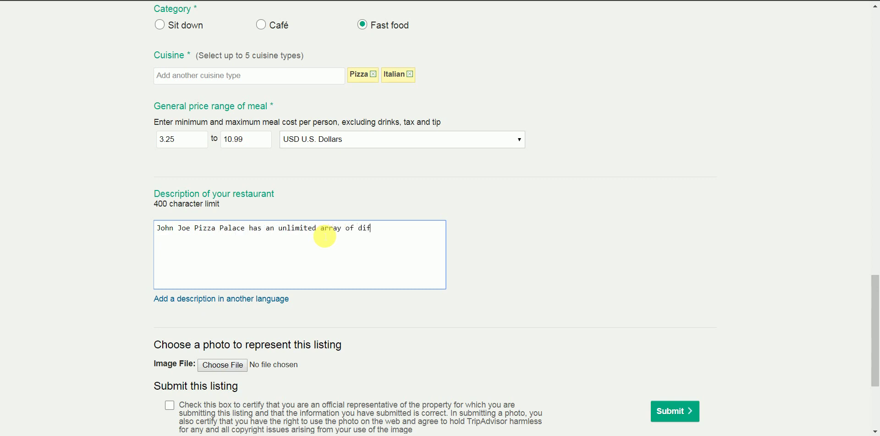
pyautogui.write('ferent pizza toppings a')
pyautogui.press('BackSpace')
pyautogui.write('and Italian fo')
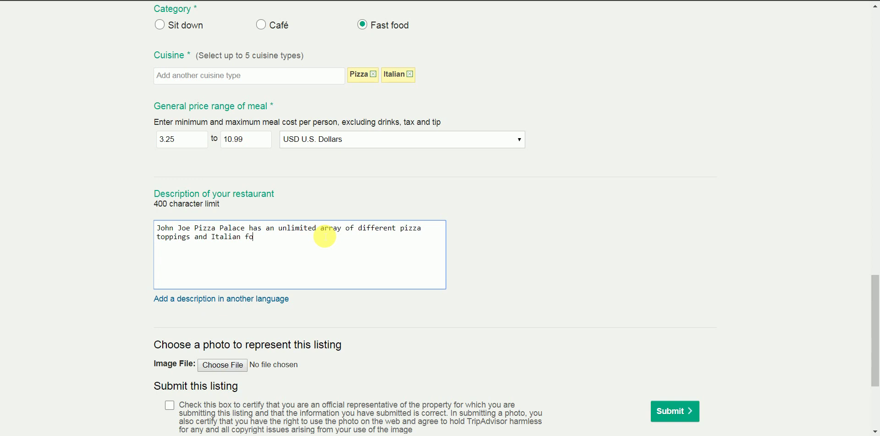
pyautogui.write('od alternatives. Other than')
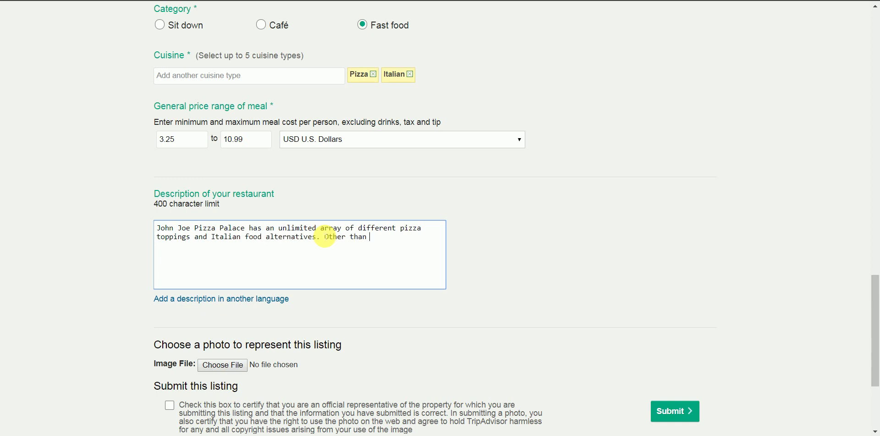
pyautogui.write(' having the best pizza in Chicago, we a')
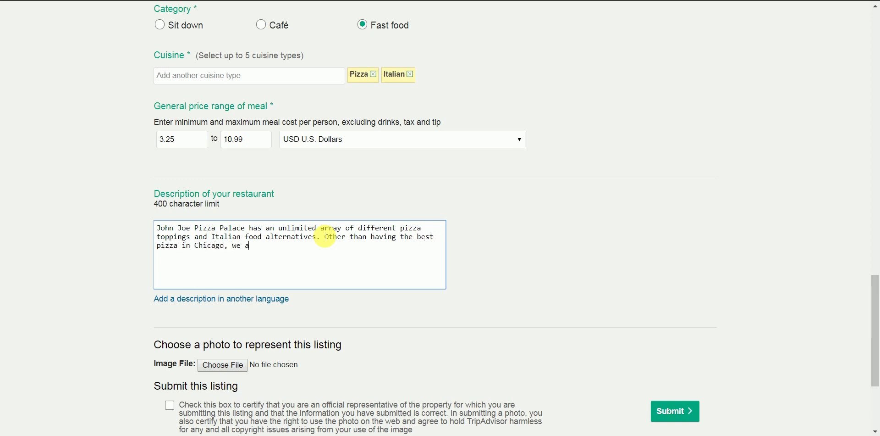
pyautogui.write('lso offer many types of Pasta.')
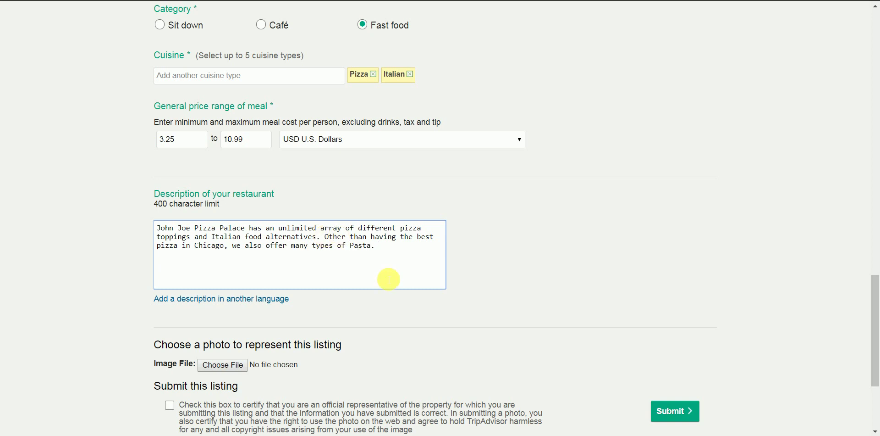
# Tick the official-representative certification checkbox and submit the restaurant listing.
pyautogui.scroll(1, 395, 292)
pyautogui.scroll(6, 398, 296)
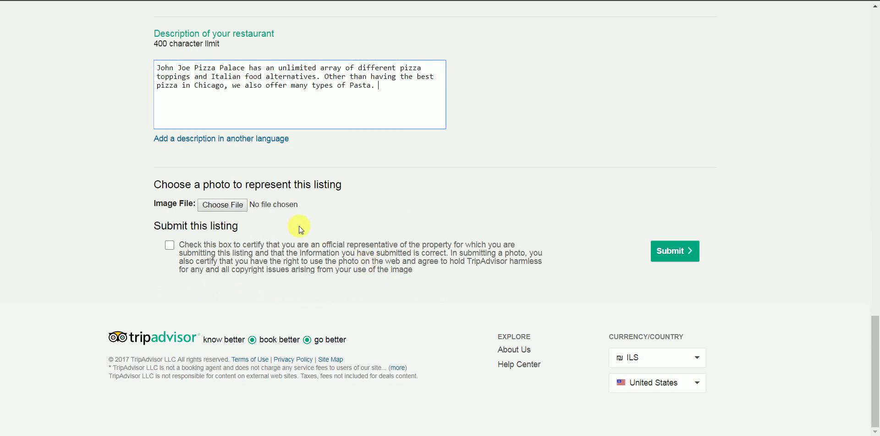
pyautogui.click(236, 209)
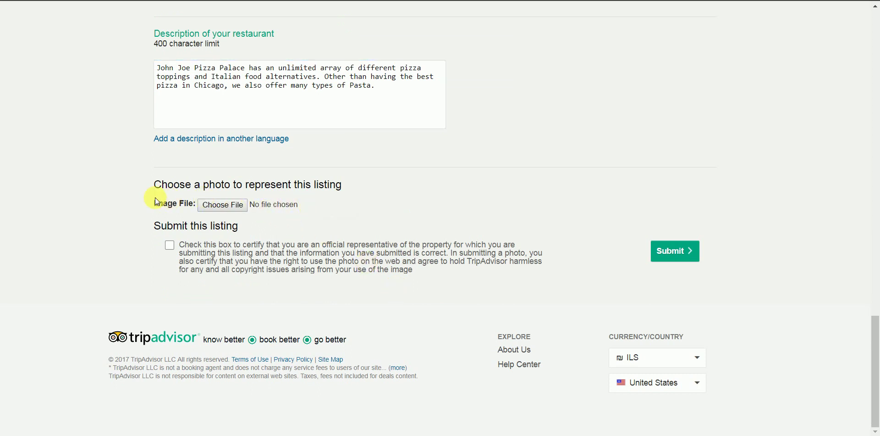
pyautogui.moveTo(151, 186); pyautogui.dragTo(328, 215)
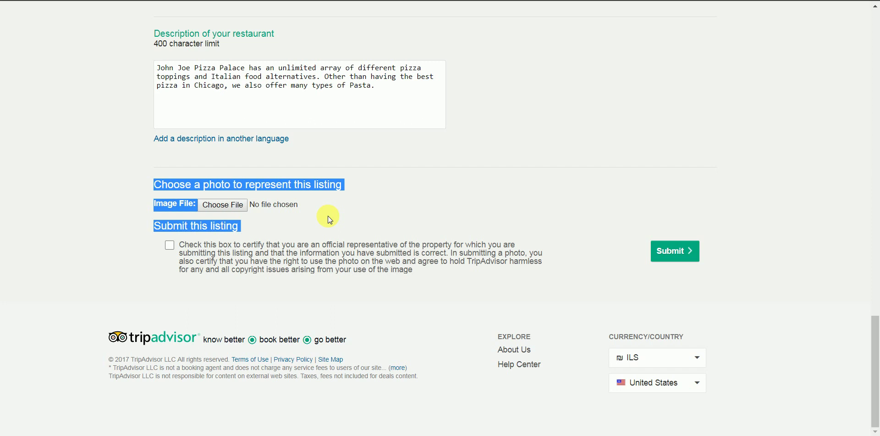
pyautogui.click(328, 216)
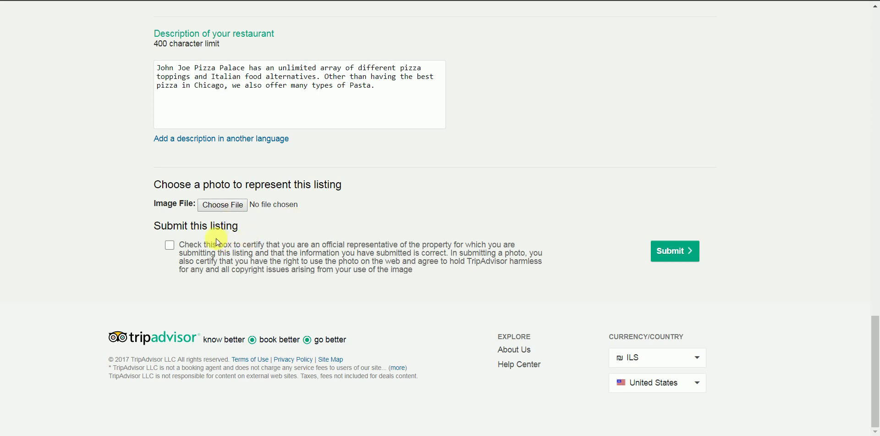
pyautogui.click(168, 246)
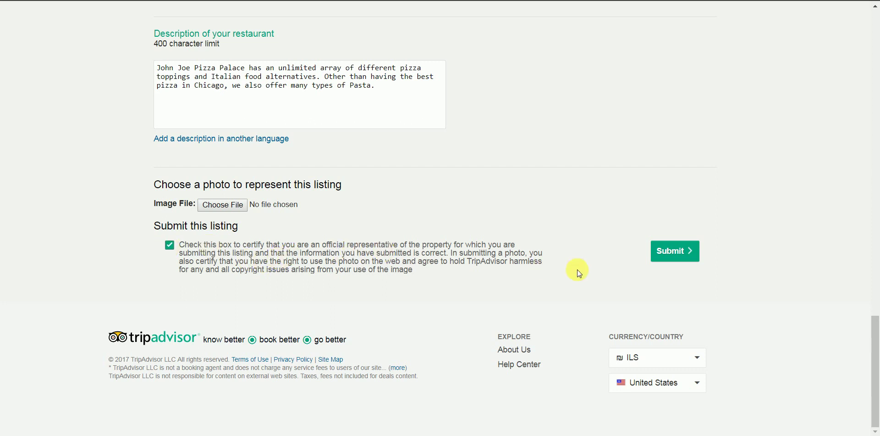
pyautogui.click(675, 261)
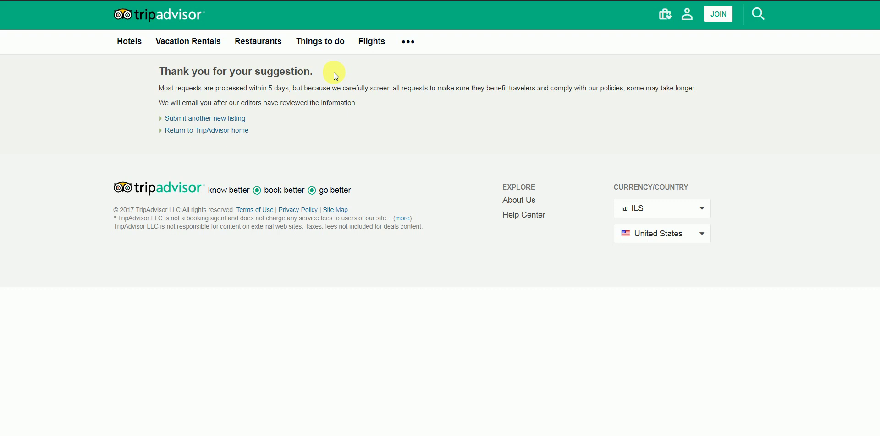
# Highlight and then deselect the thank-you confirmation message text.
pyautogui.moveTo(228, 72); pyautogui.dragTo(316, 74)
pyautogui.click(316, 75)
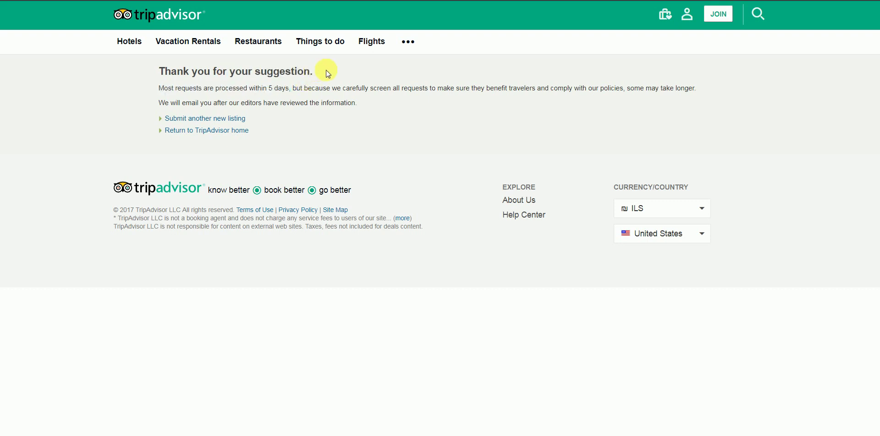